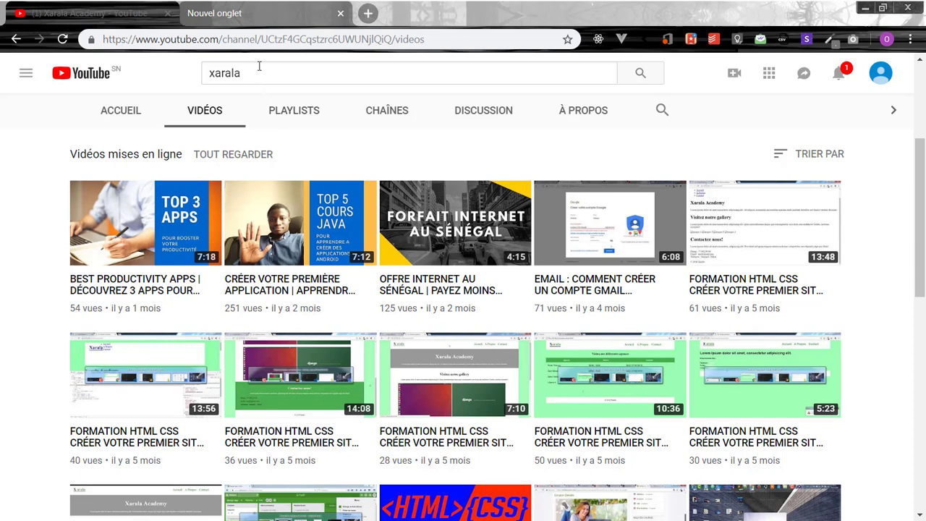
Search Google for "vs code" in the empty browser tab.
{"action": "left_click", "coordinate": [257, 14]}
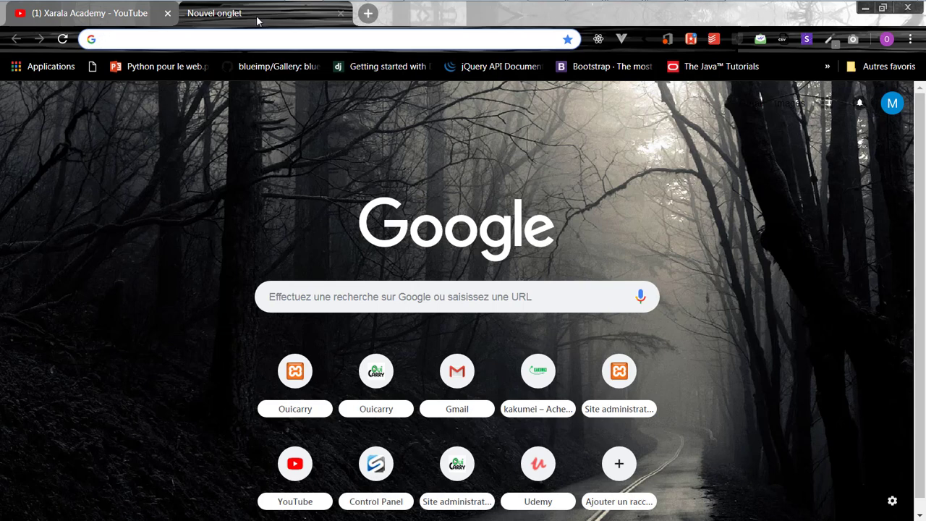
{"action": "type", "text": "vs"}
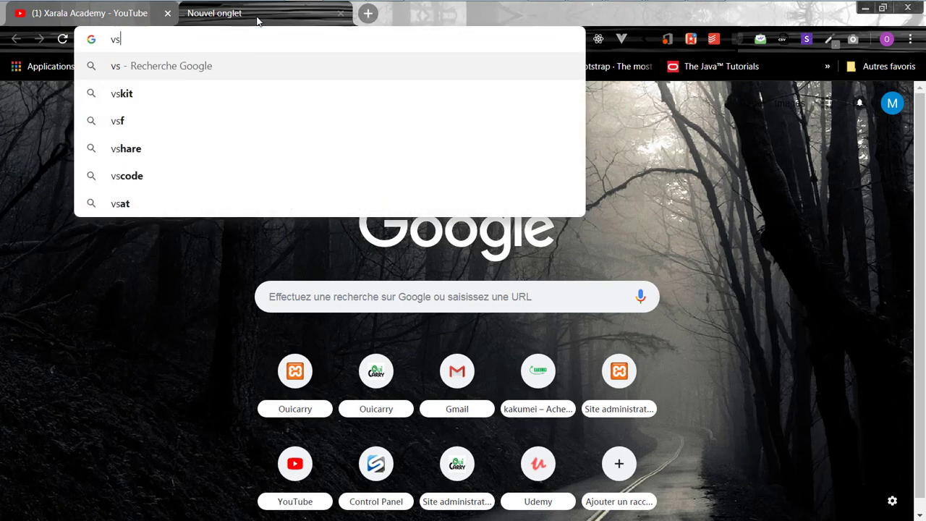
{"action": "type", "text": " co"}
{"action": "key", "text": "Return"}
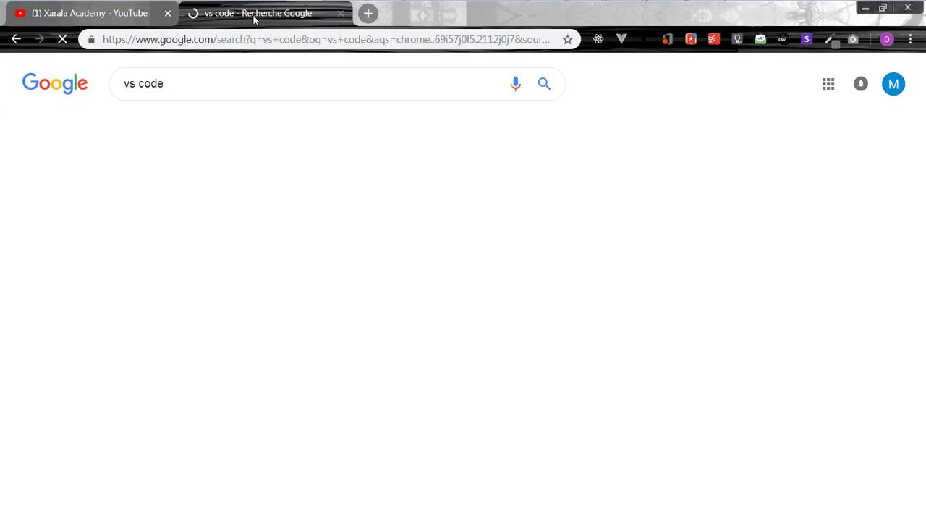
Search Google for "sublime text" in a new tab and open the official Sublime Text website.
{"action": "left_click", "coordinate": [368, 14]}
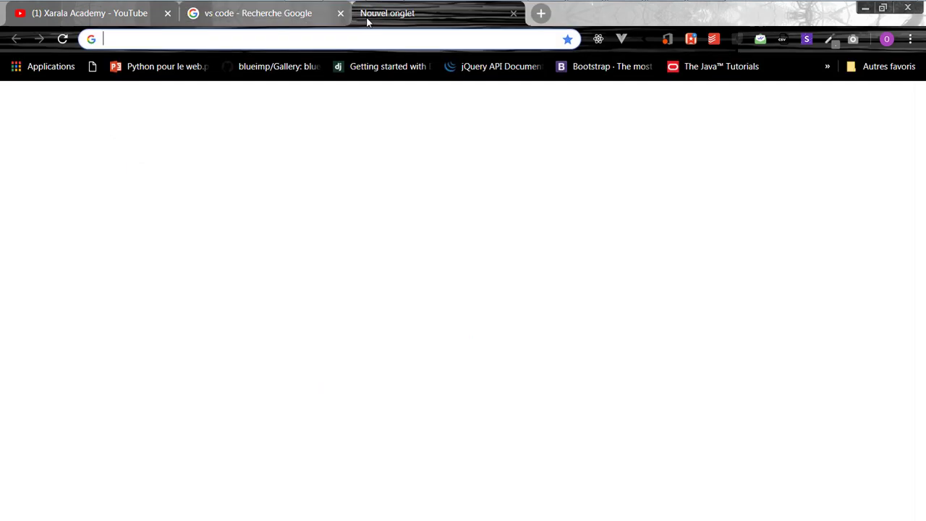
{"action": "type", "text": "sublime"}
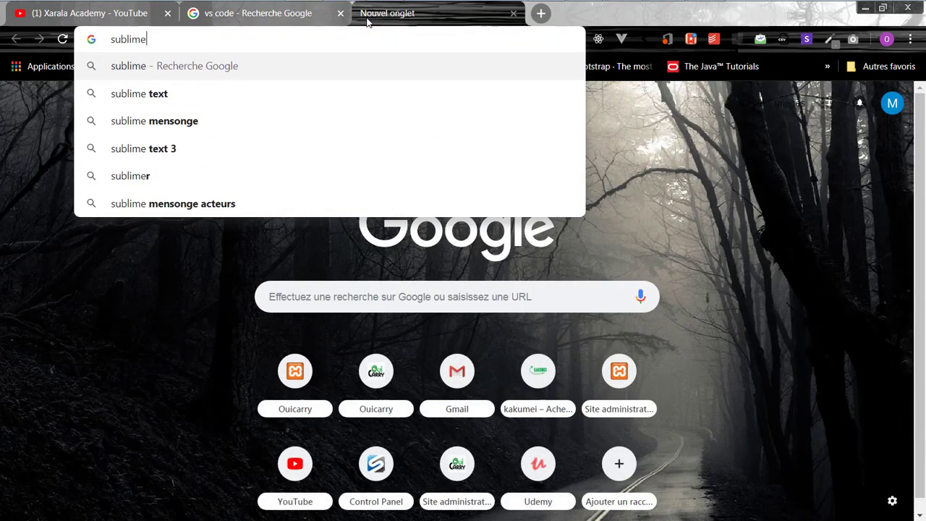
{"action": "left_click", "coordinate": [264, 93]}
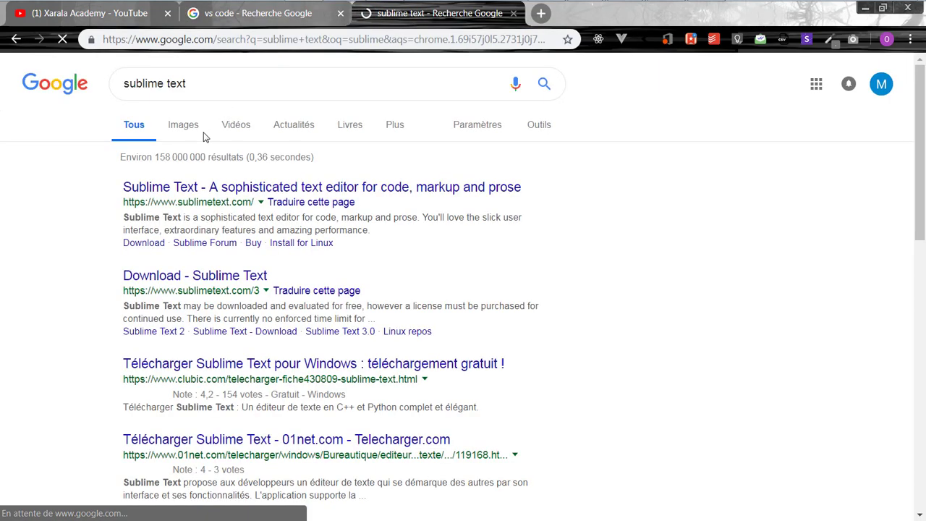
{"action": "left_click", "coordinate": [193, 188]}
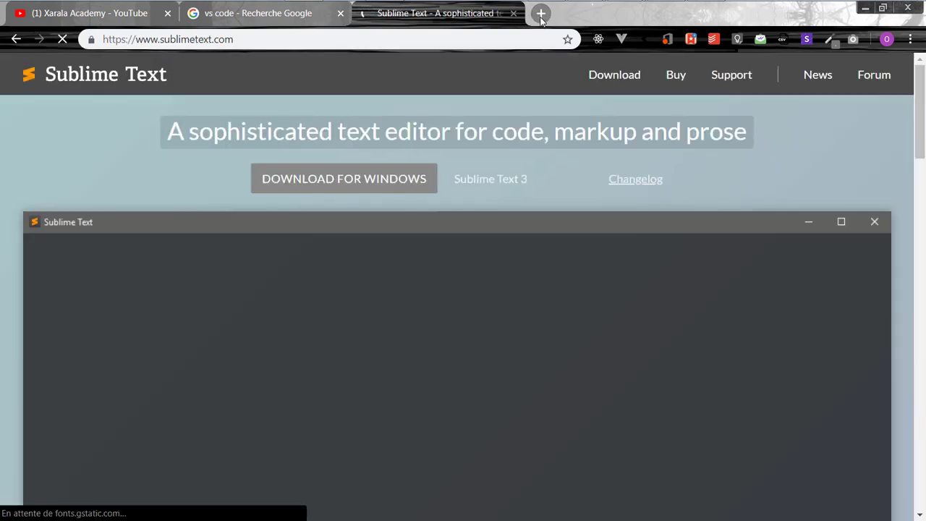
Search Google for "notepad++" in another new tab and open the official Notepad++ website.
{"action": "left_click", "coordinate": [541, 16]}
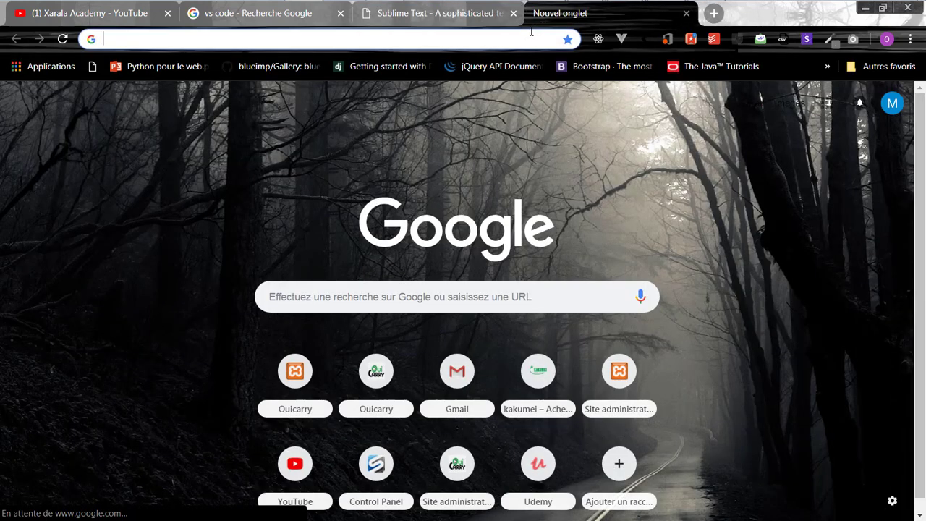
{"action": "type", "text": "notepa"}
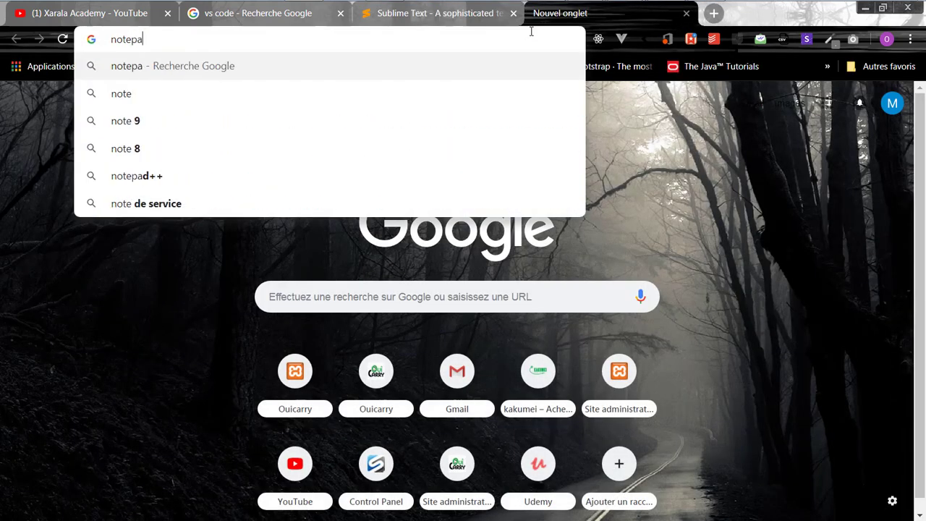
{"action": "type", "text": "d++"}
{"action": "key", "text": "Return"}
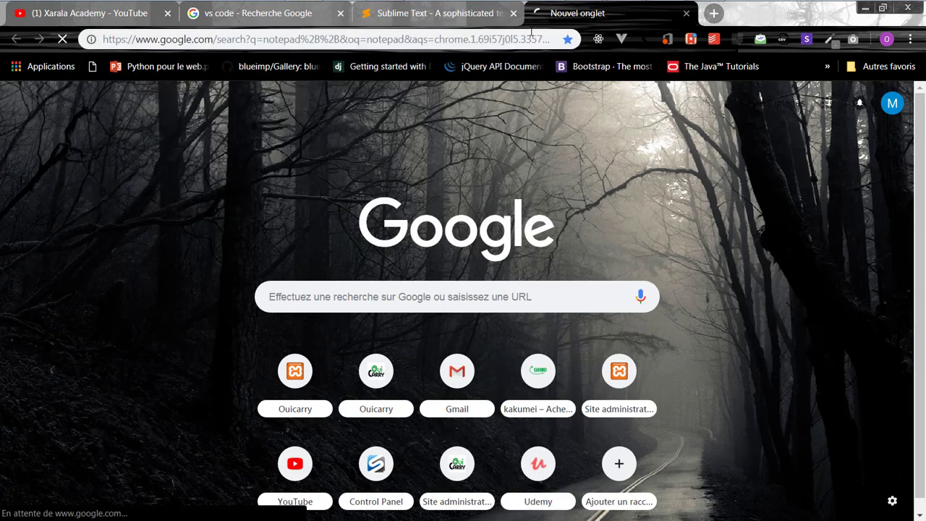
{"action": "left_click", "coordinate": [208, 202]}
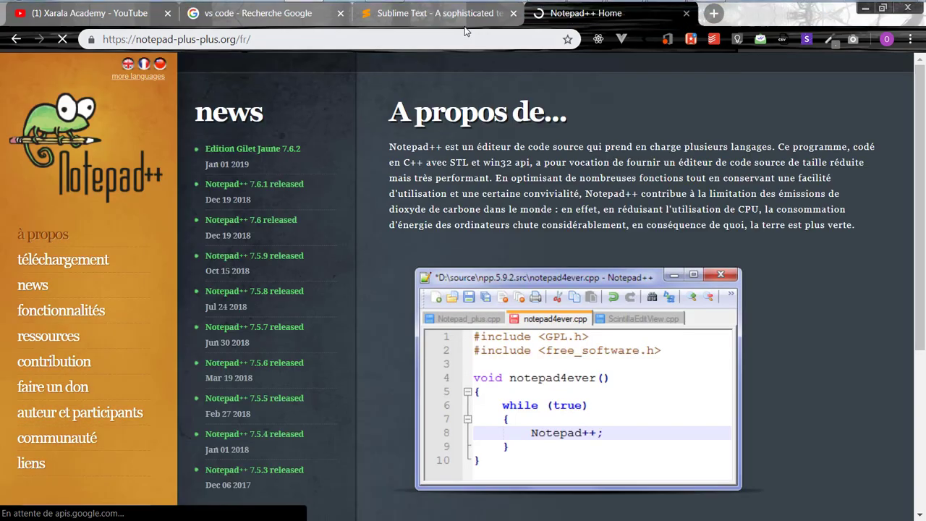
Return to the "vs code" search results and open the official Visual Studio Code website.
{"action": "left_click", "coordinate": [443, 14]}
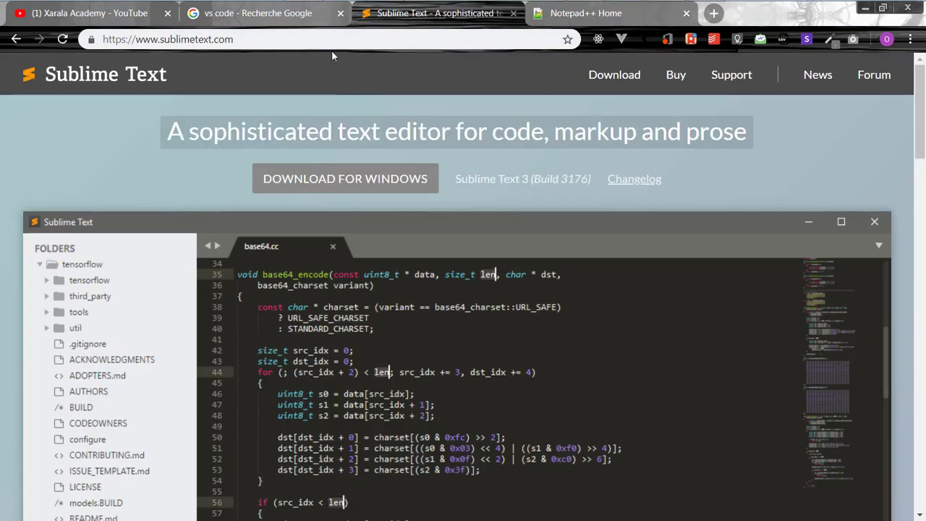
{"action": "left_click", "coordinate": [282, 22]}
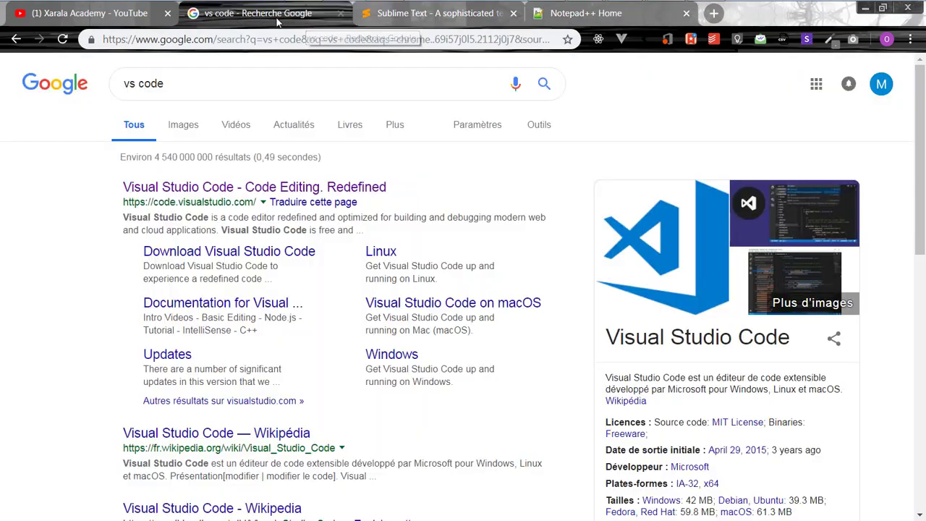
{"action": "left_click", "coordinate": [249, 194]}
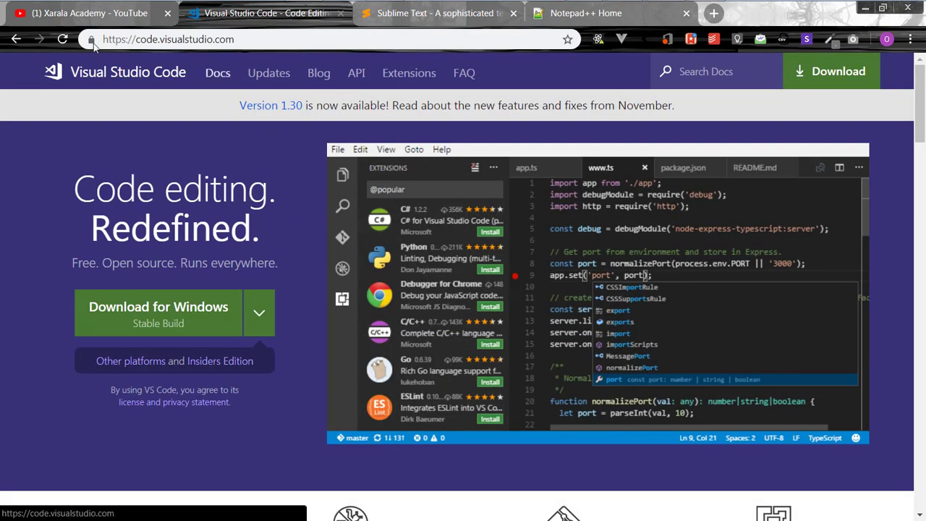
{"action": "left_click", "coordinate": [16, 41]}
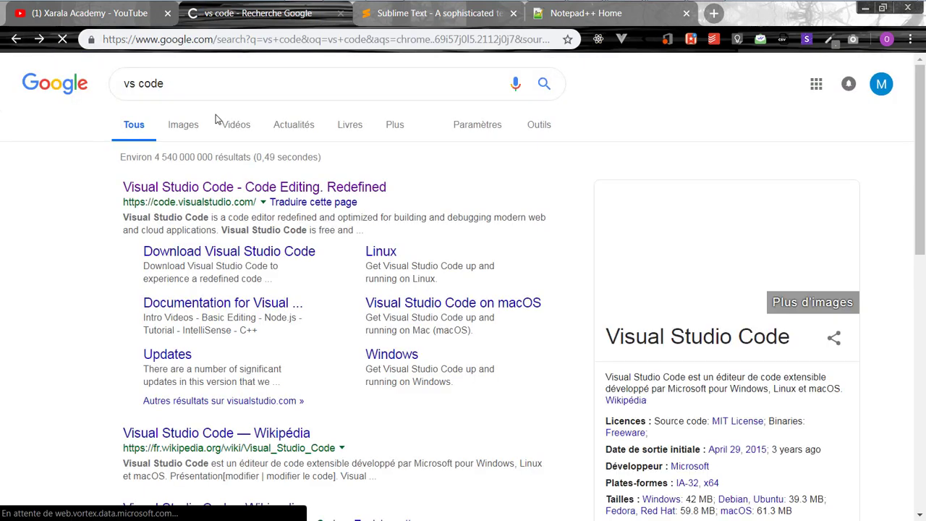
{"action": "left_click", "coordinate": [199, 188]}
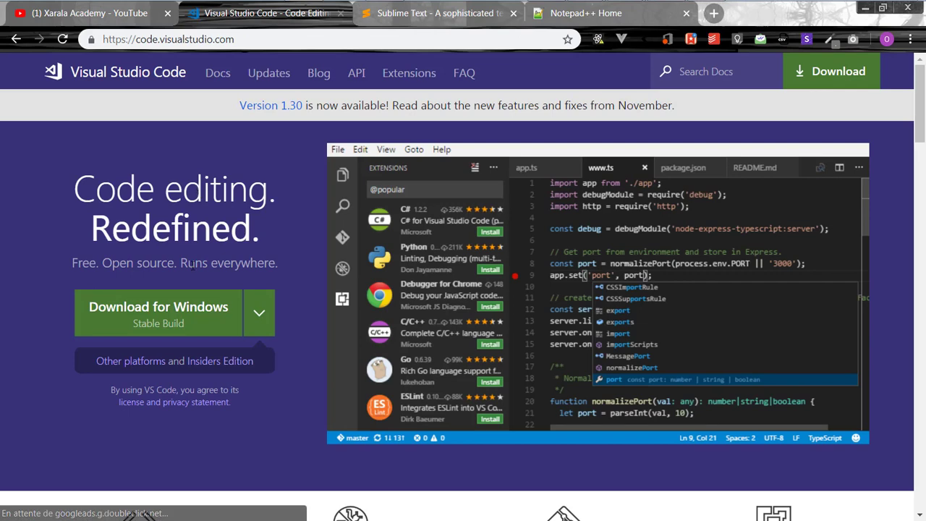
Download the stable Visual Studio Code build for Windows and run the downloaded installer.
{"action": "left_click", "coordinate": [166, 319]}
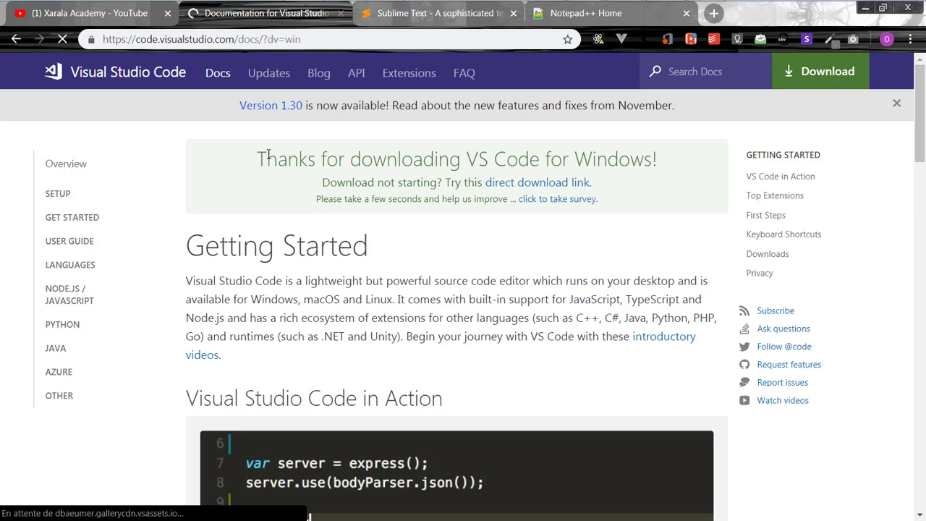
{"action": "left_click_drag", "start_coordinate": [257, 159], "coordinate": [656, 171]}
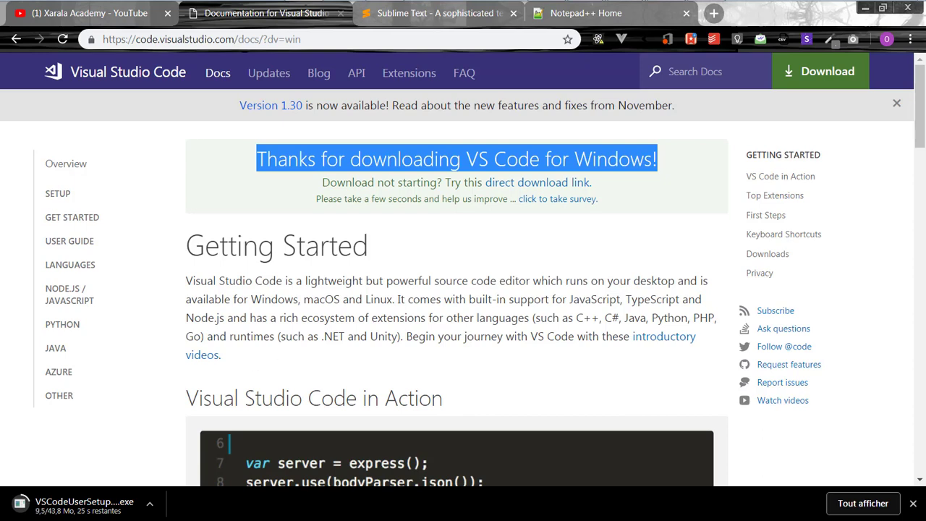
{"action": "left_click", "coordinate": [149, 506]}
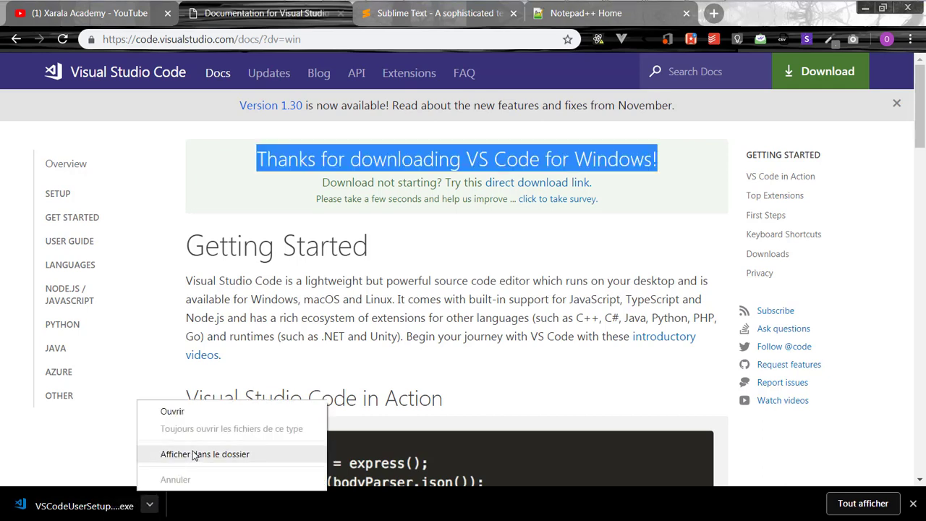
{"action": "left_click", "coordinate": [212, 411]}
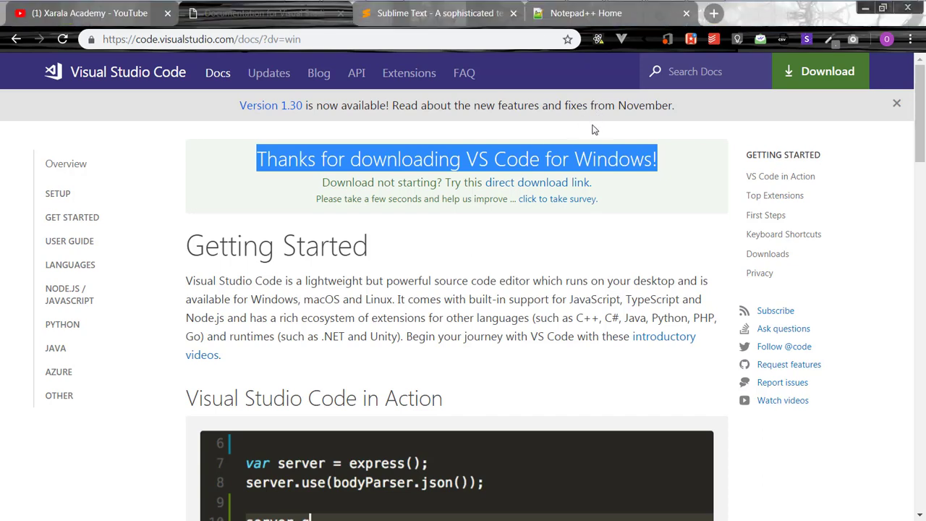
{"action": "left_click", "coordinate": [506, 279]}
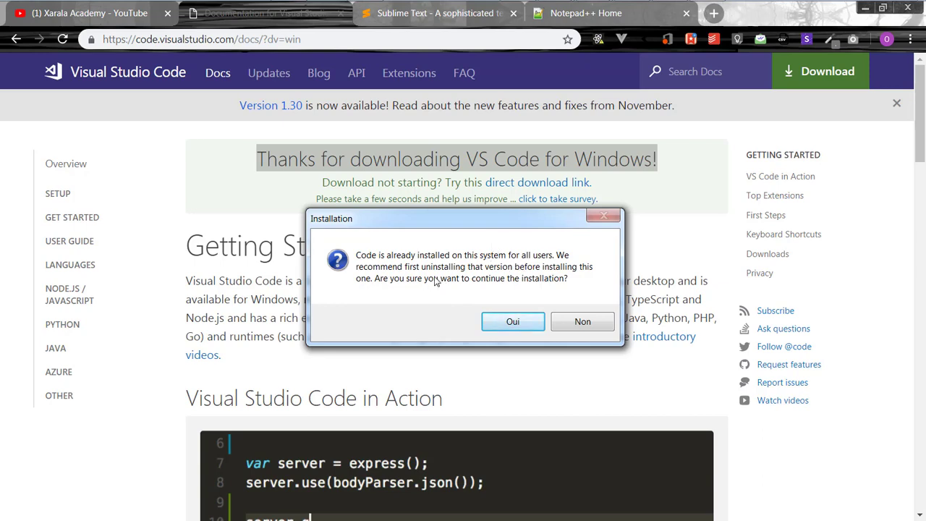
Continue the installation despite the existing version, accept the licence terms, and keep the default destination and Start menu folders.
{"action": "left_click", "coordinate": [512, 321]}
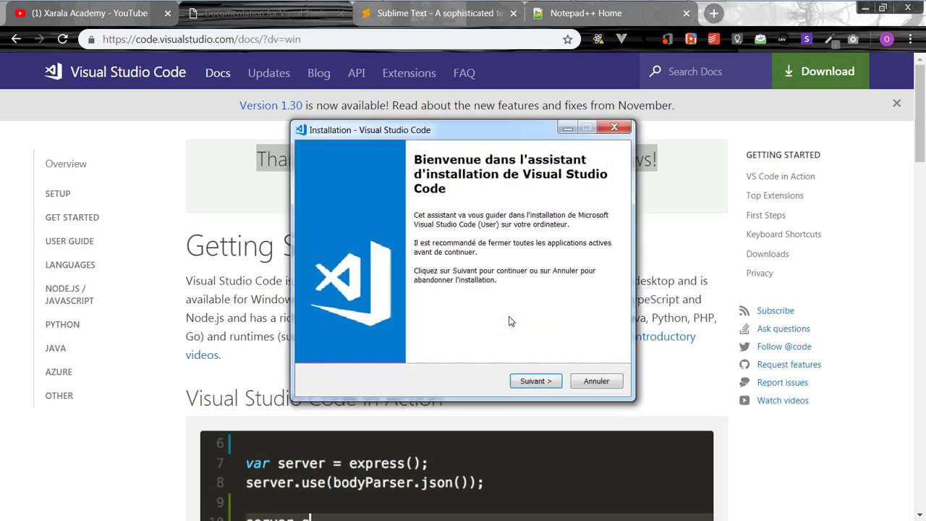
{"action": "left_click", "coordinate": [531, 380]}
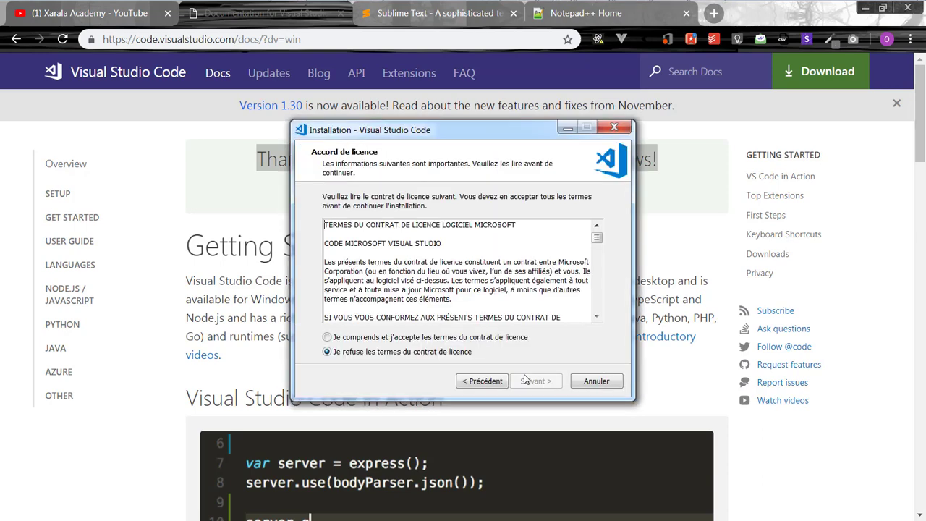
{"action": "left_click", "coordinate": [425, 338]}
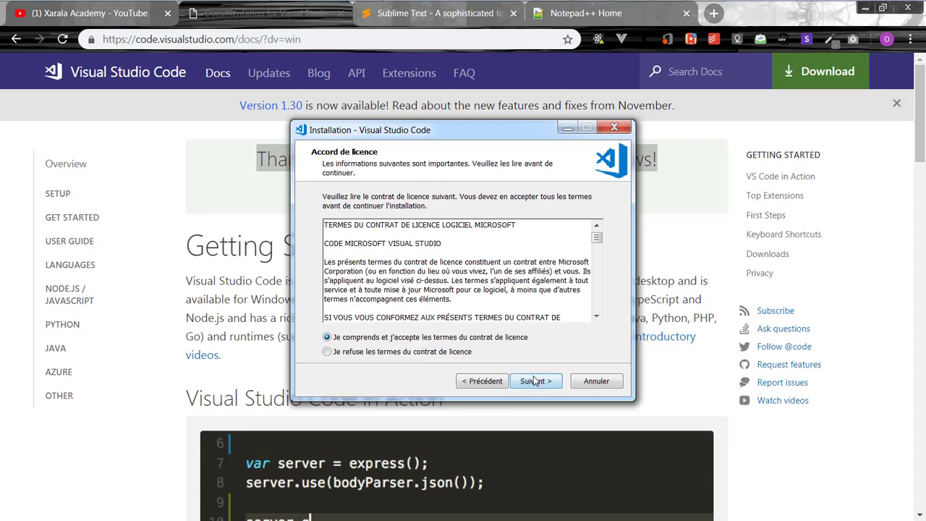
{"action": "left_click", "coordinate": [534, 381]}
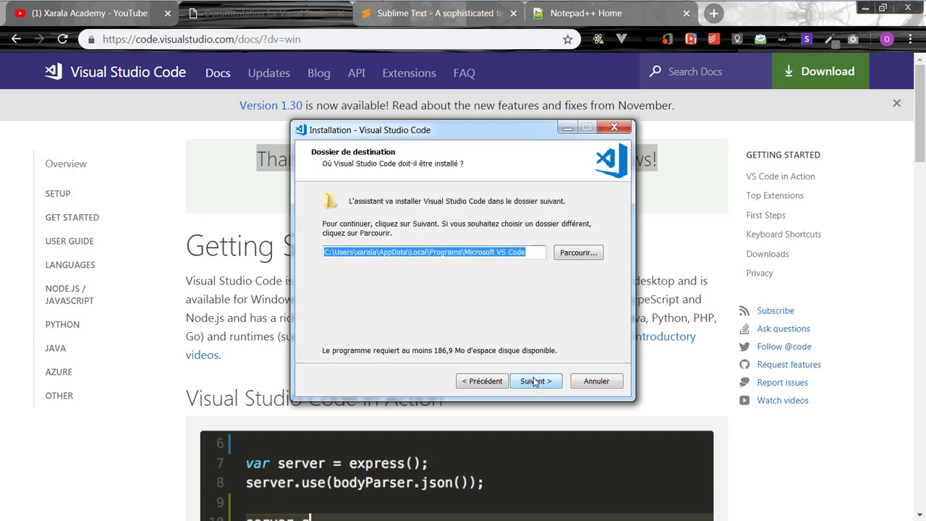
{"action": "left_click", "coordinate": [536, 381]}
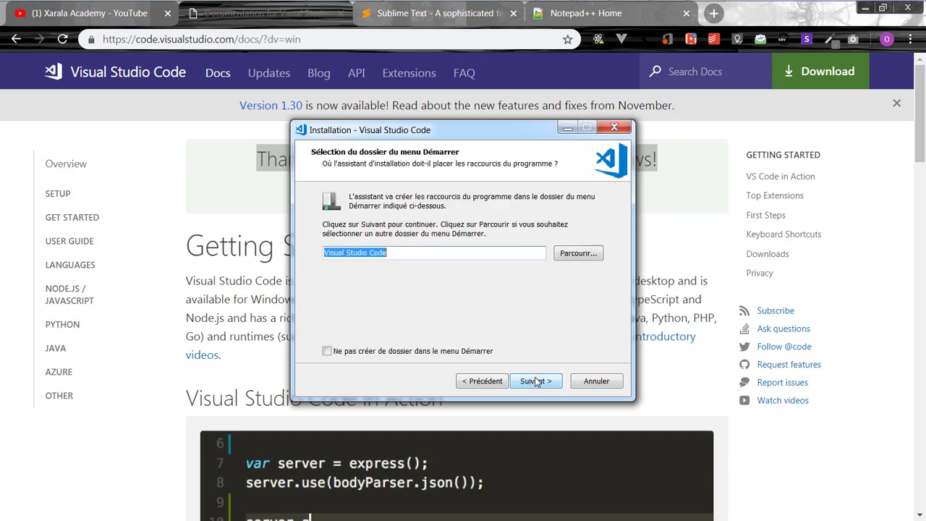
{"action": "left_click", "coordinate": [536, 381]}
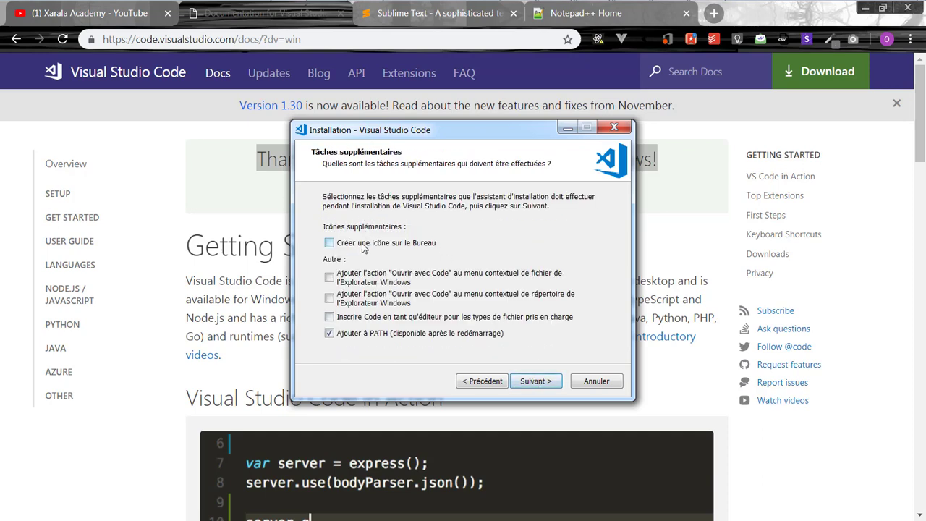
Enable both "Ouvrir avec Code" context menu actions for files and directories, and start the installation.
{"action": "left_click", "coordinate": [329, 298]}
{"action": "left_click", "coordinate": [356, 280]}
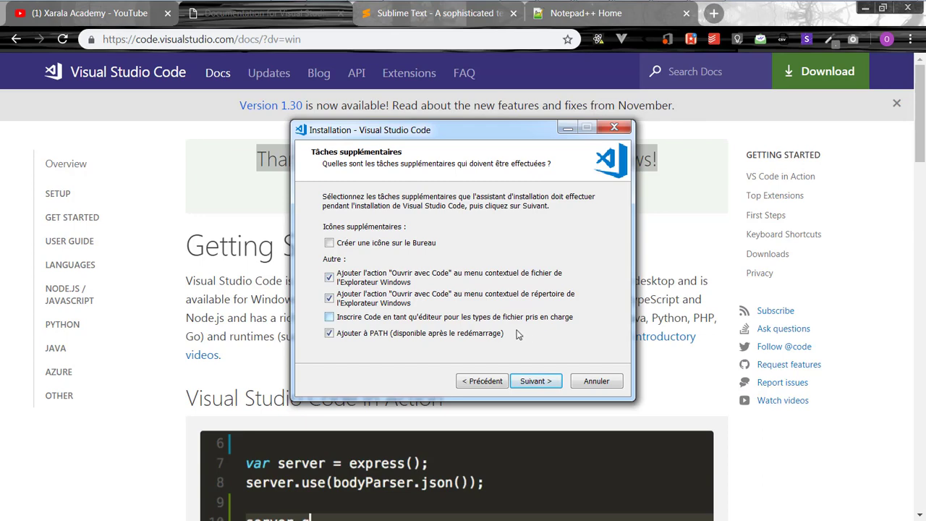
{"action": "left_click", "coordinate": [533, 385]}
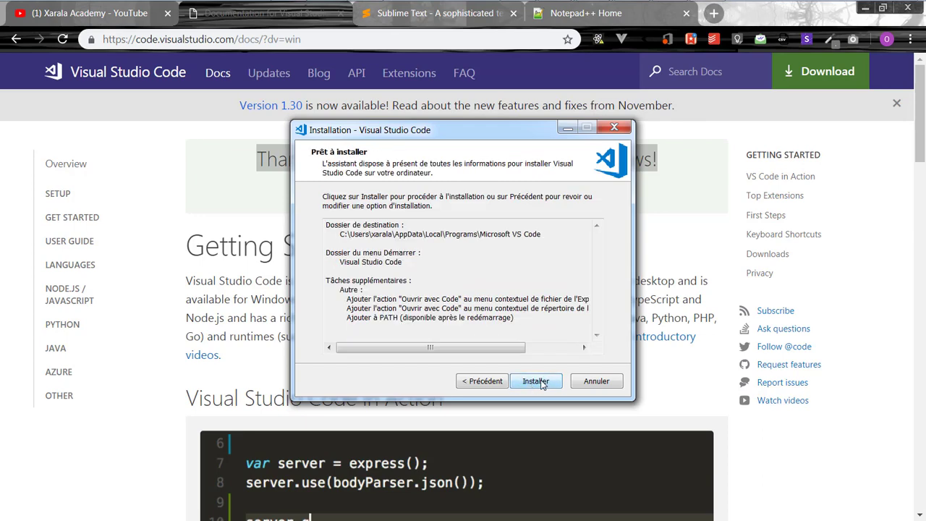
{"action": "left_click", "coordinate": [542, 382]}
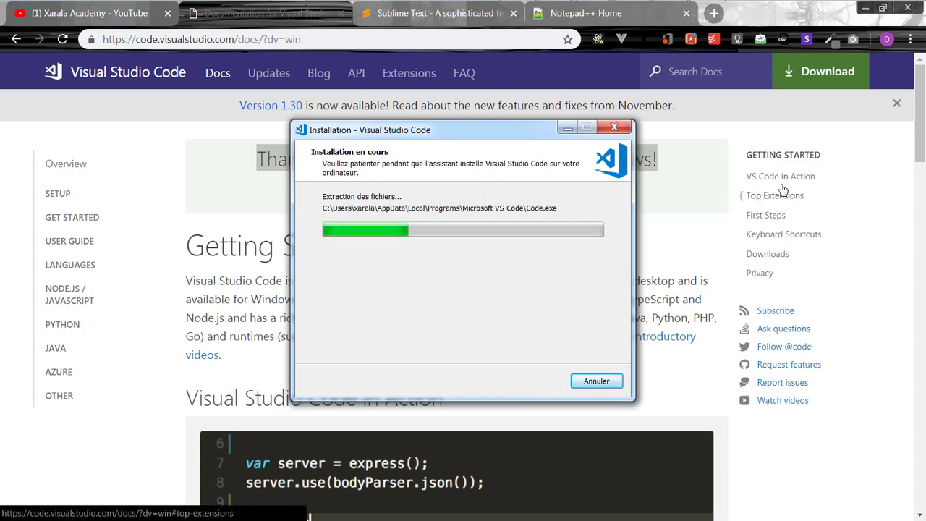
Browse the Getting Started documentation and examine how the Python Environments article explains selecting and activating an environment.
{"action": "left_click", "coordinate": [920, 132]}
{"action": "scroll", "coordinate": [923, 132], "scroll_direction": "down", "scroll_amount": 1}
{"action": "left_click_drag", "start_coordinate": [923, 132], "coordinate": [923, 226]}
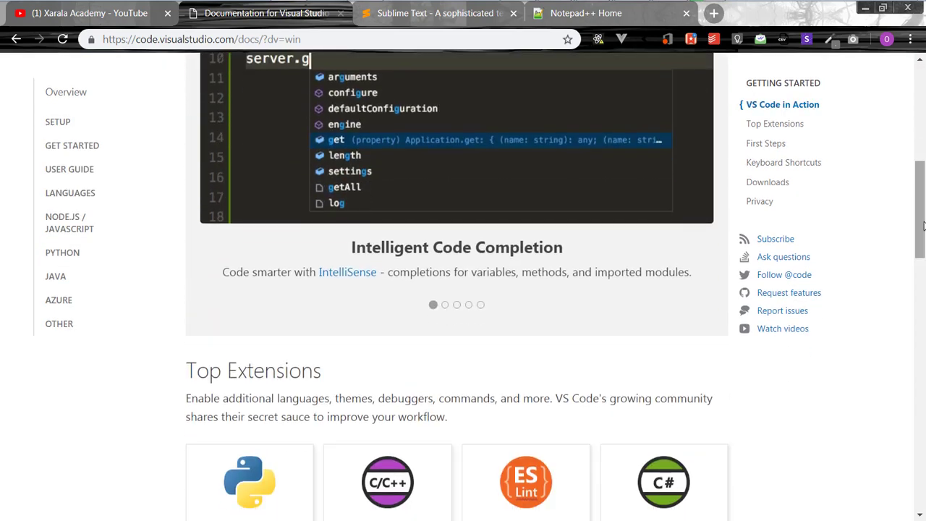
{"action": "left_click", "coordinate": [71, 252]}
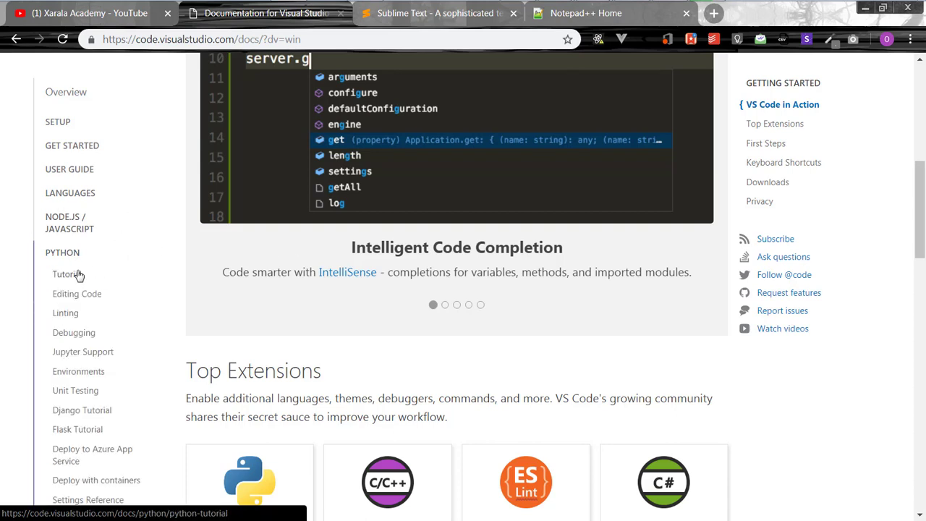
{"action": "left_click", "coordinate": [90, 371]}
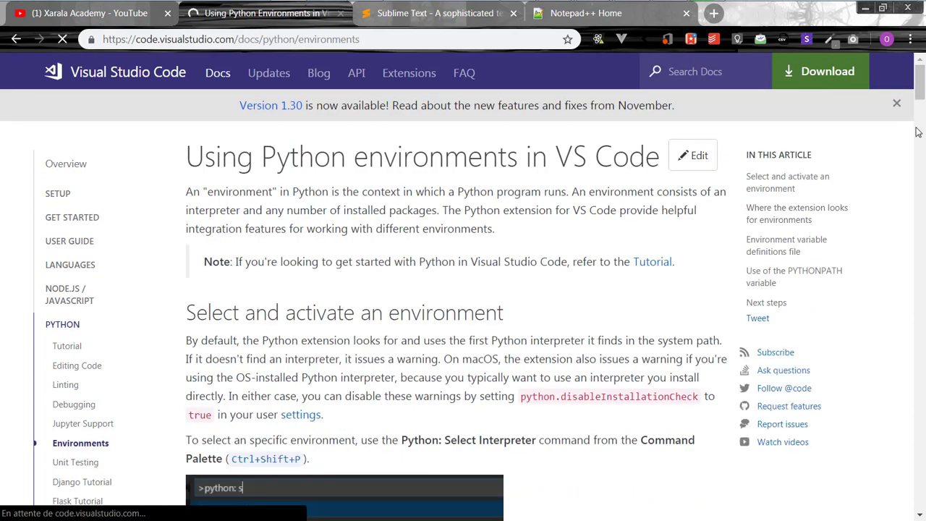
{"action": "scroll", "coordinate": [916, 132], "scroll_direction": "down", "scroll_amount": 5}
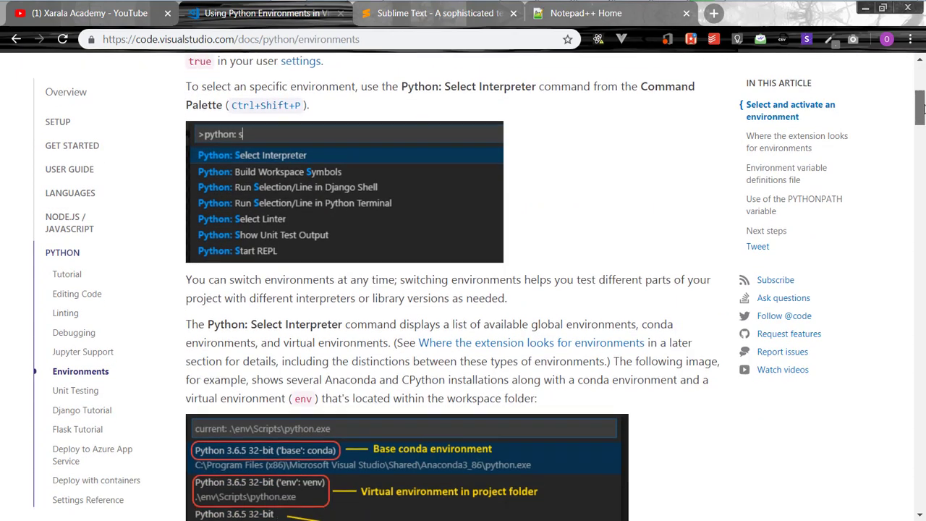
{"action": "left_click_drag", "start_coordinate": [921, 106], "coordinate": [922, 123]}
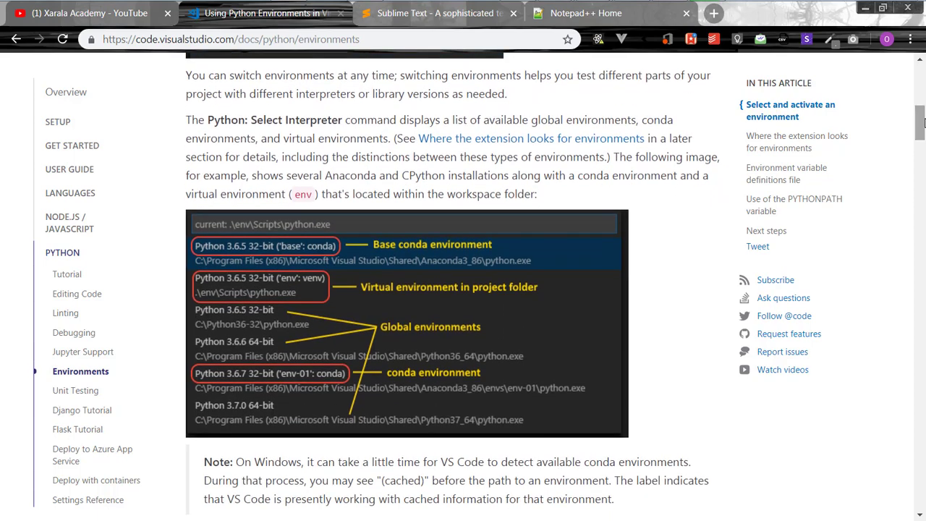
Check the progress of the Visual Studio Code installation, and look through the feature descriptions on the Sublime Text website.
{"action": "key", "text": "alt+Tab"}
{"action": "key", "text": "alt+Tab"}
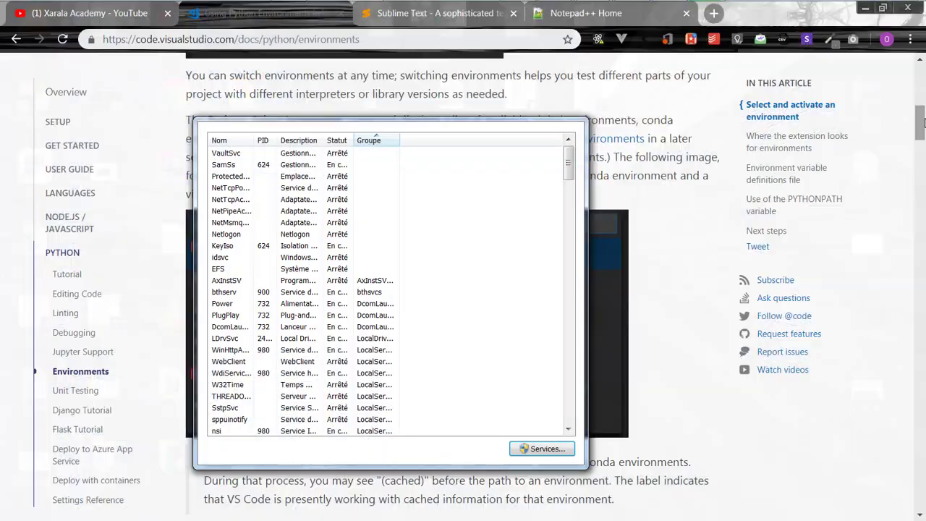
{"action": "key", "text": "alt+Tab"}
{"action": "key", "text": "alt+Tab"}
{"action": "key", "text": "alt+Tab"}
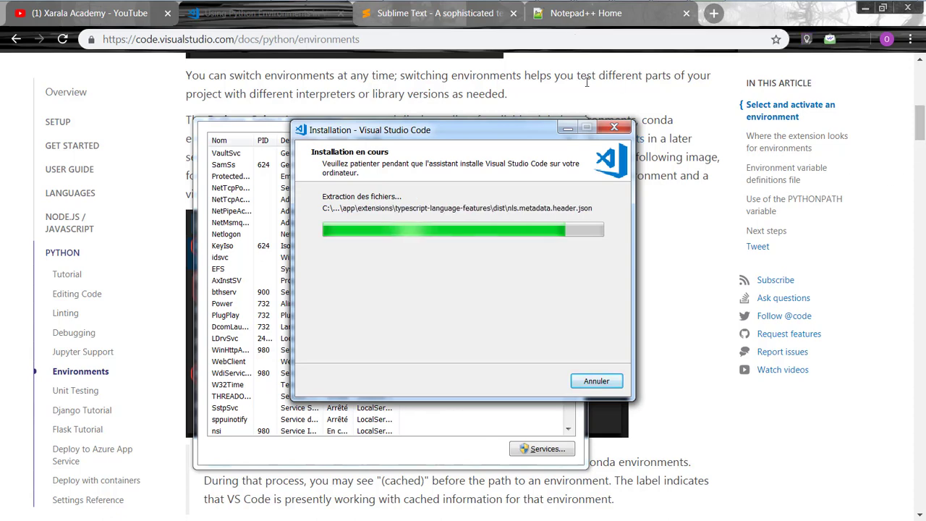
{"action": "left_click", "coordinate": [459, 15]}
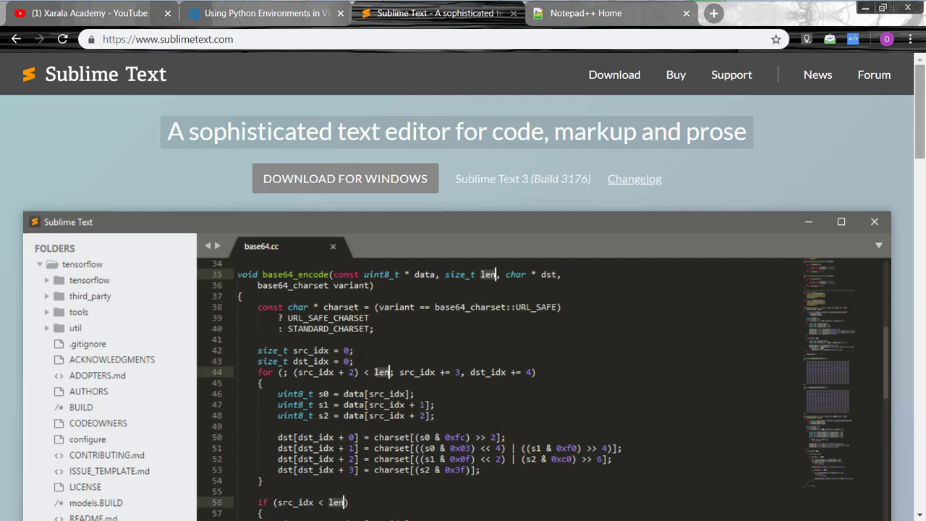
{"action": "left_click_drag", "start_coordinate": [915, 131], "coordinate": [924, 354]}
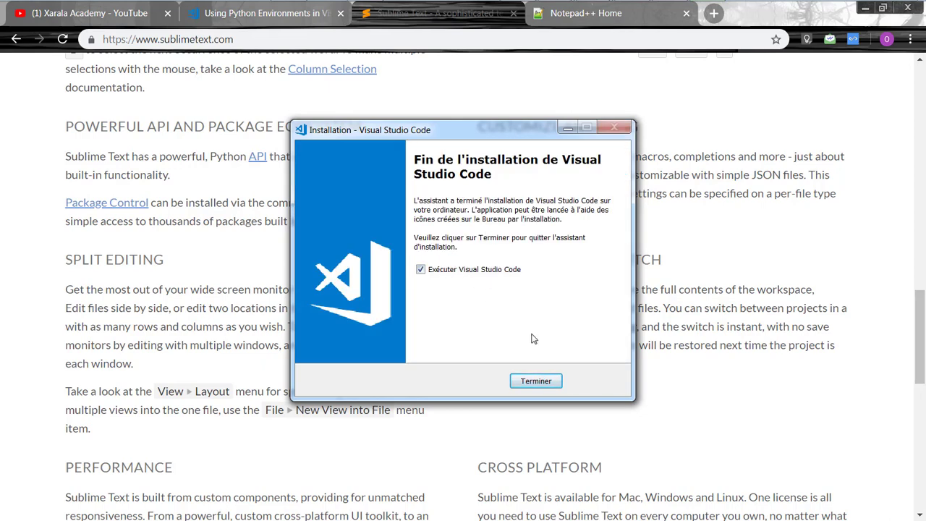
Finish the installation wizard and launch Visual Studio Code.
{"action": "left_click", "coordinate": [428, 269]}
{"action": "left_click", "coordinate": [536, 382]}
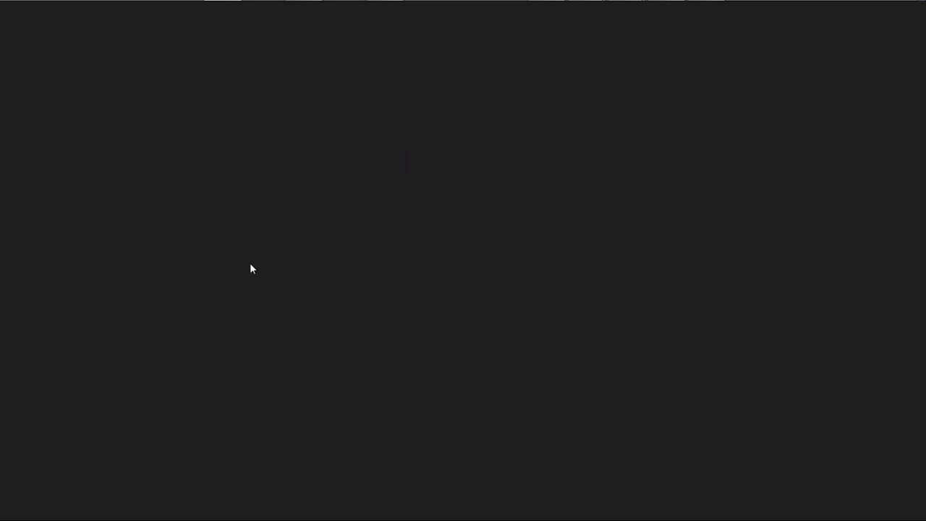
{"action": "mouse_move", "coordinate": [437, 4]}
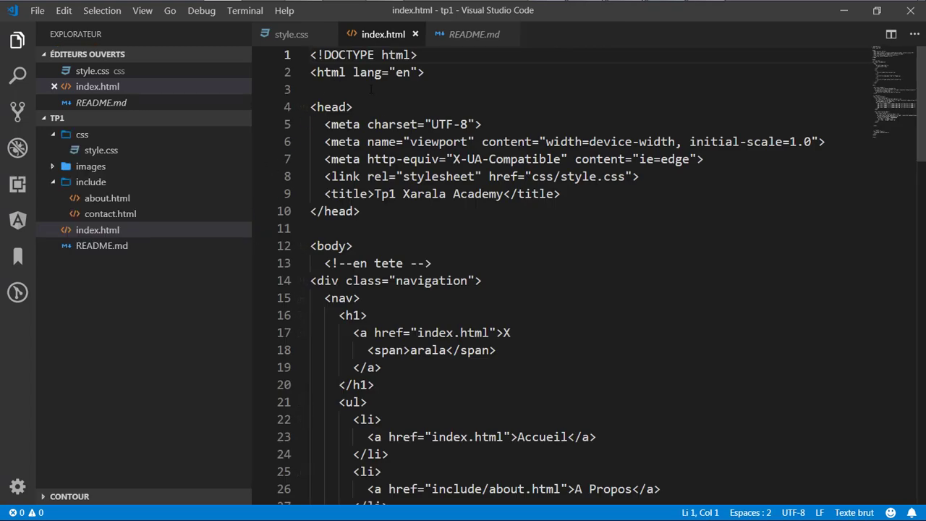
Close the open index.html, README.md and style.css files, and collapse the css and include folders of the tp1 project.
{"action": "left_click", "coordinate": [415, 34]}
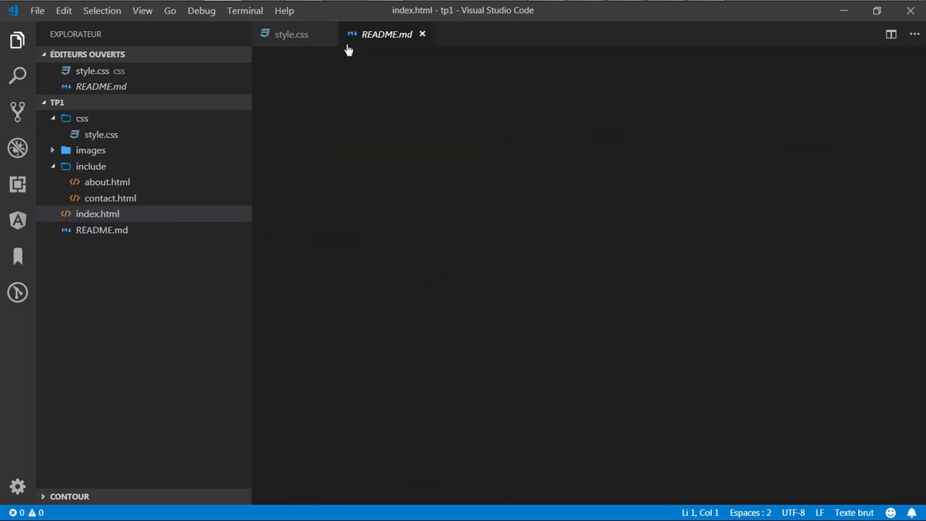
{"action": "left_click", "coordinate": [328, 34]}
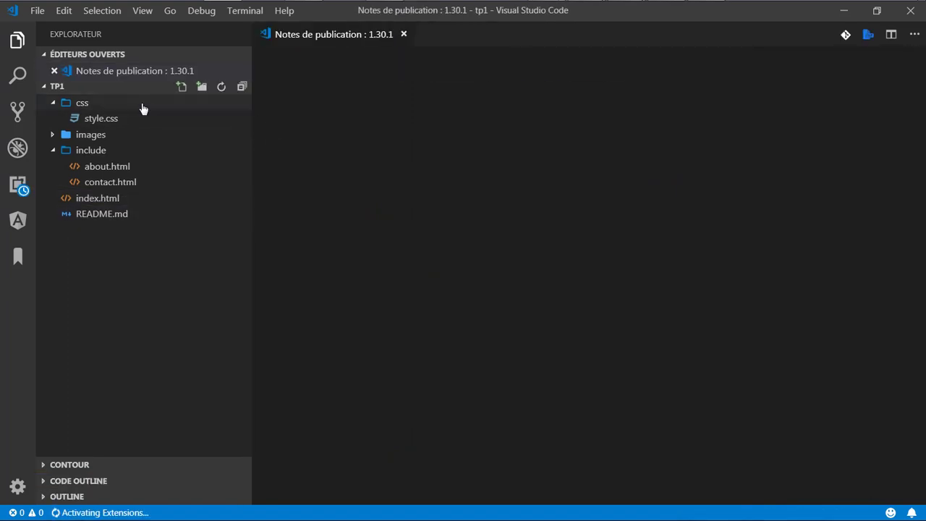
{"action": "left_click", "coordinate": [67, 103]}
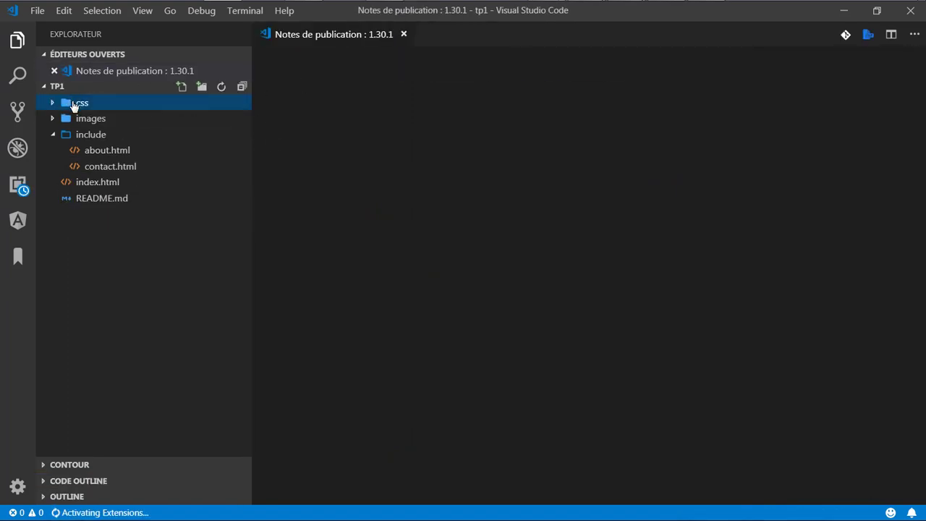
{"action": "left_click", "coordinate": [81, 134]}
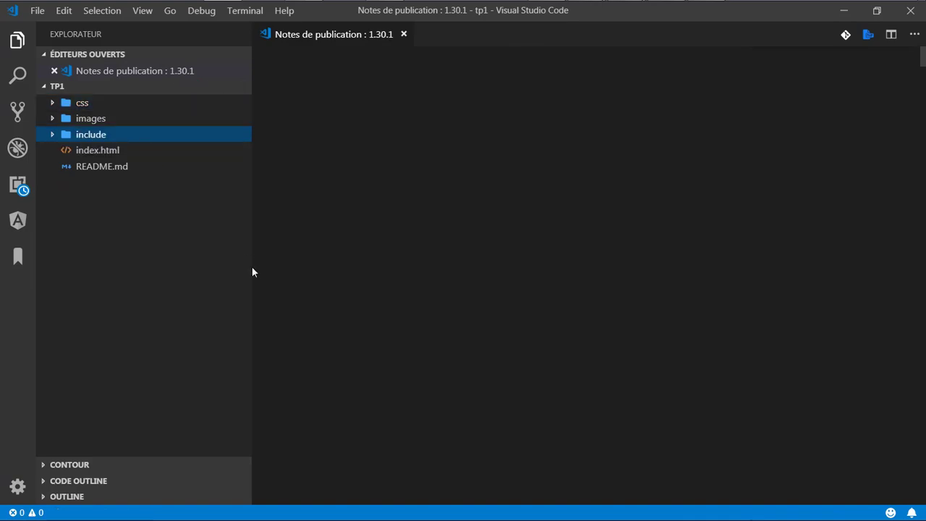